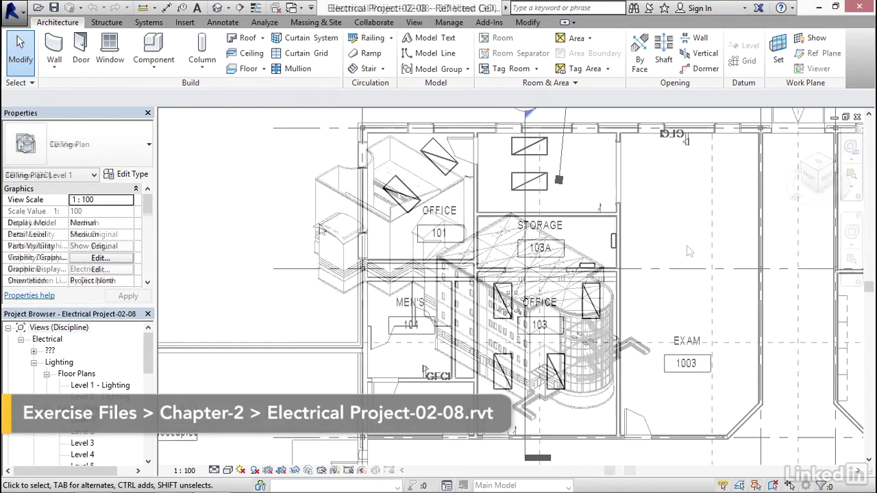
Zoom in on Office 101, Storage 103A, Office 103 and Exam 1003 in the Level 1 ceiling plan.
{"action": "scroll", "coordinate": [259, 258], "scroll_direction": "up", "scroll_amount": 2}
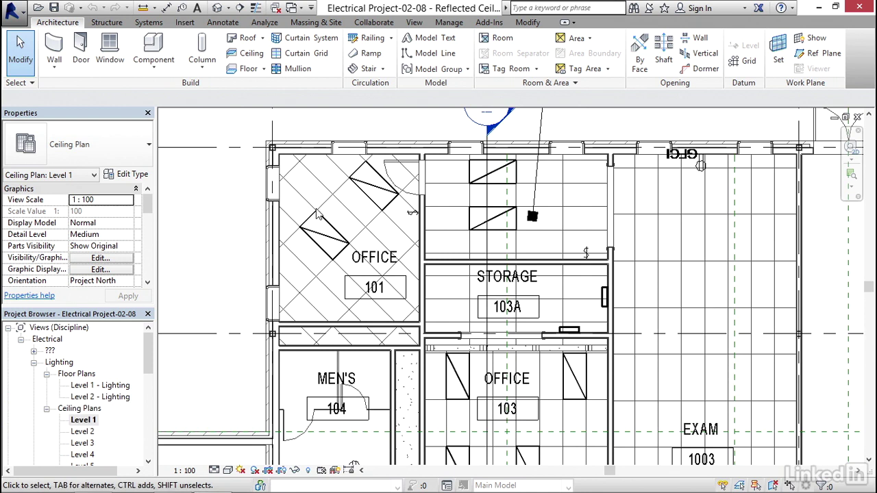
Create a switch system for one Office 101 fixture on the door switch and add the second fixture.
{"action": "left_click", "coordinate": [295, 240]}
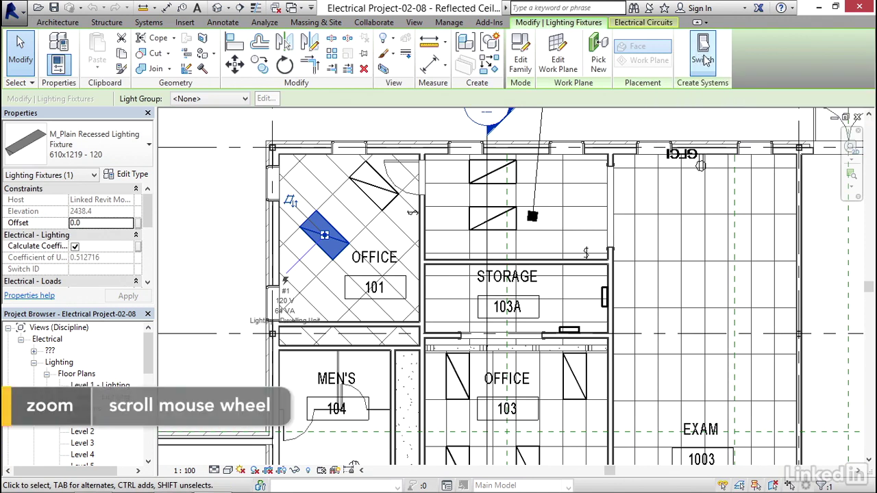
{"action": "left_click", "coordinate": [705, 57]}
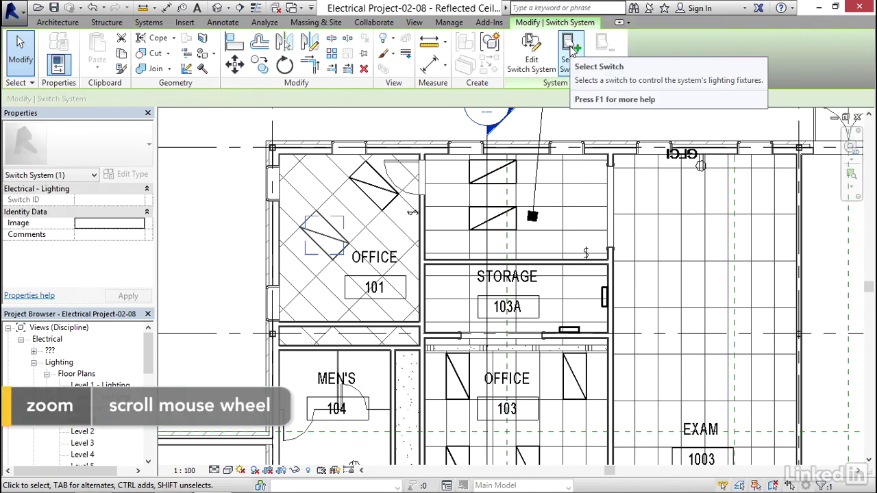
{"action": "key", "text": "Escape"}
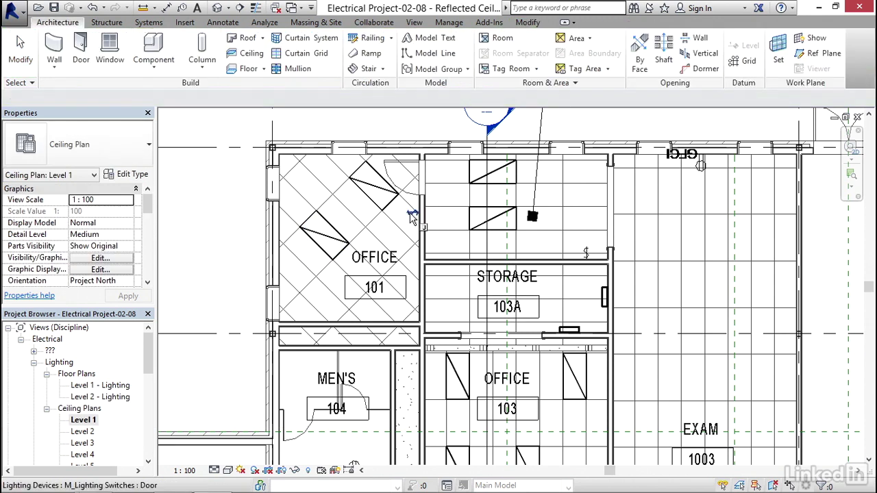
{"action": "left_click", "coordinate": [411, 216]}
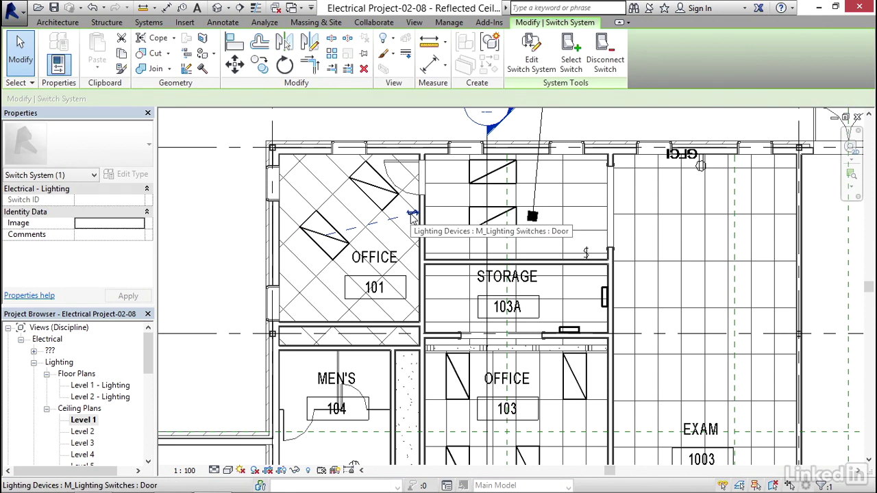
{"action": "left_click", "coordinate": [528, 67]}
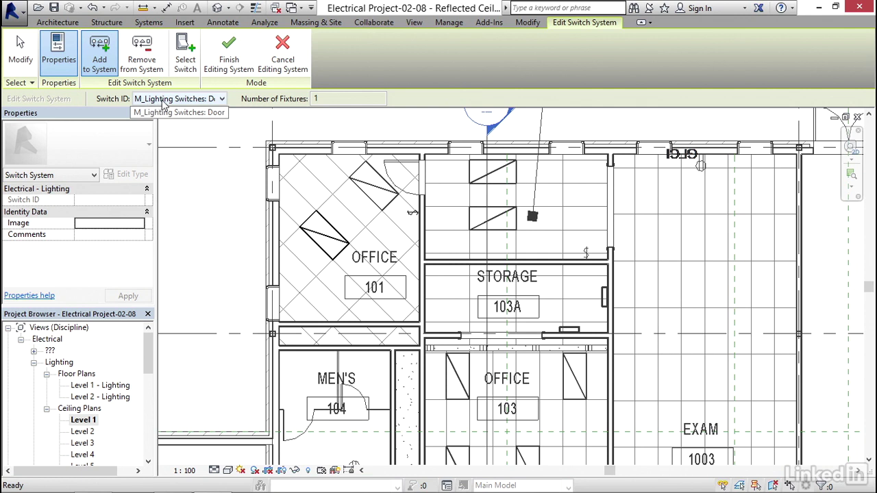
{"action": "left_click", "coordinate": [370, 186]}
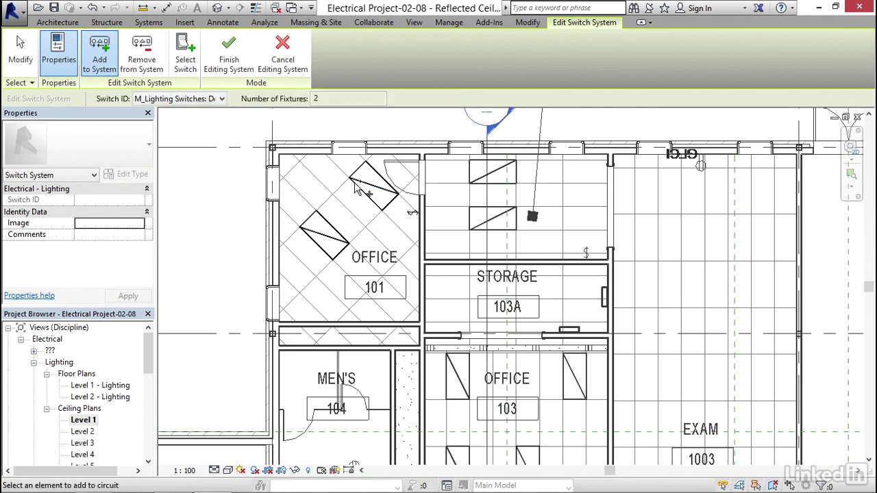
{"action": "left_click", "coordinate": [230, 60]}
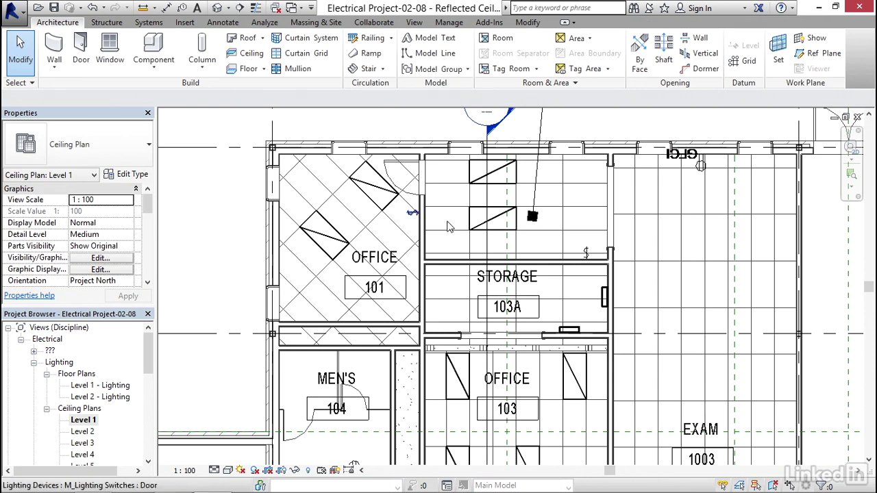
Put the lower and upper fixtures above Storage 103A into one switch system on the dimmer switch.
{"action": "middle_click_drag", "start_coordinate": [537, 258], "coordinate": [431, 236]}
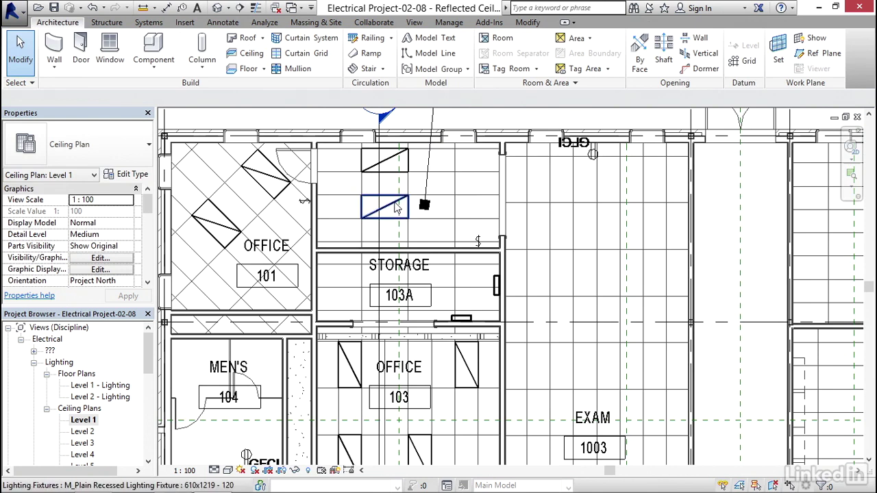
{"action": "left_click", "coordinate": [394, 203]}
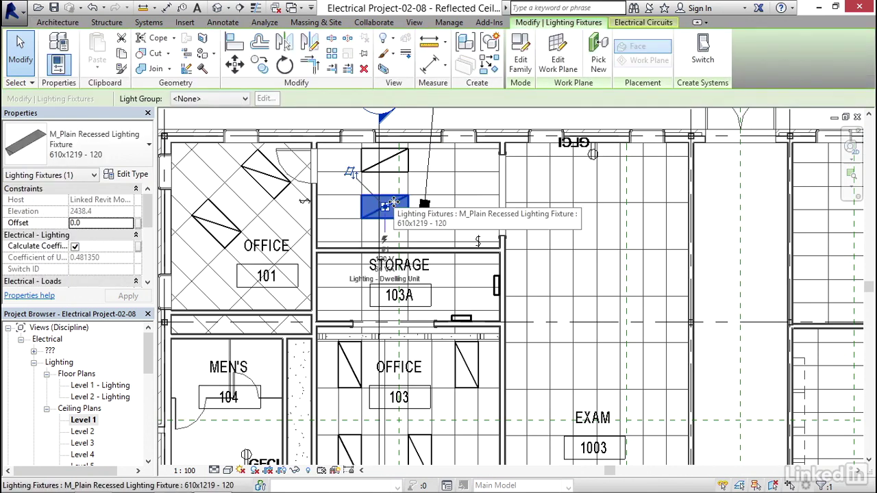
{"action": "left_click", "coordinate": [702, 51]}
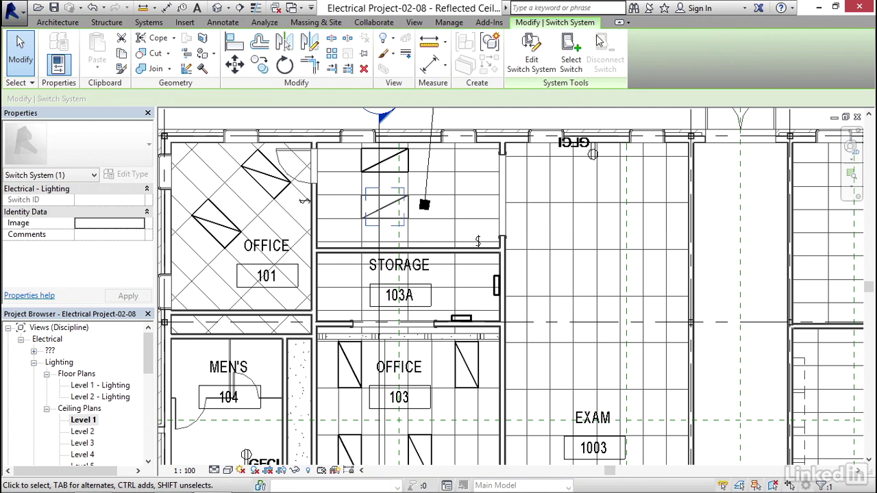
{"action": "key", "text": "Escape"}
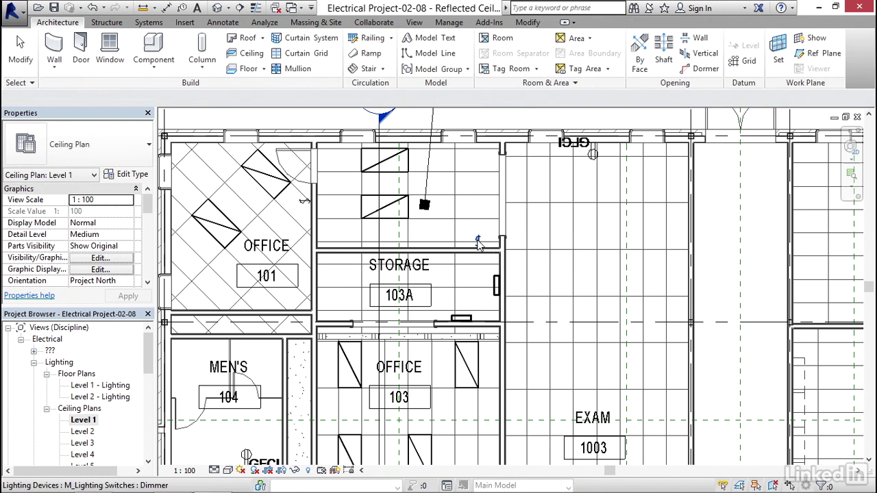
{"action": "left_click", "coordinate": [478, 244]}
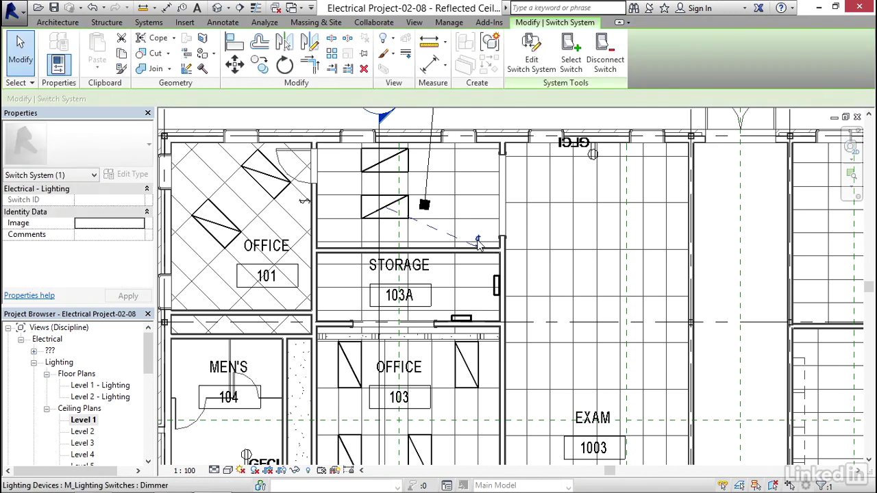
{"action": "left_click", "coordinate": [518, 60]}
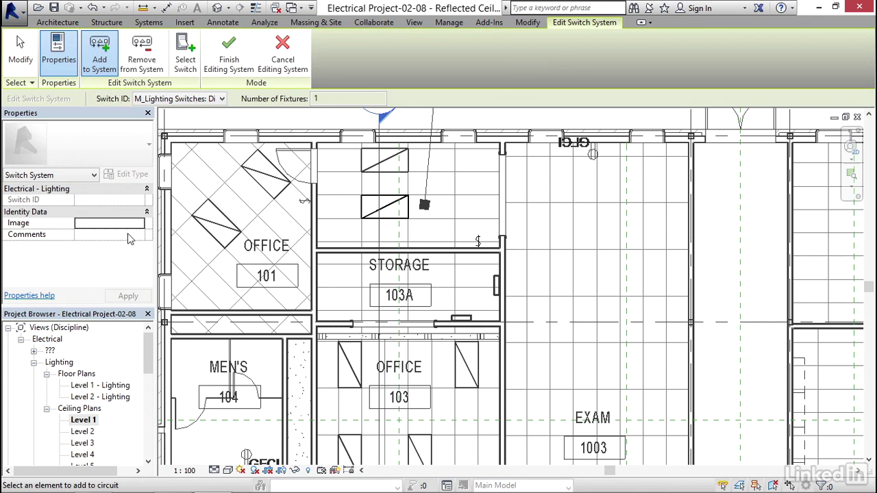
{"action": "left_click", "coordinate": [392, 166]}
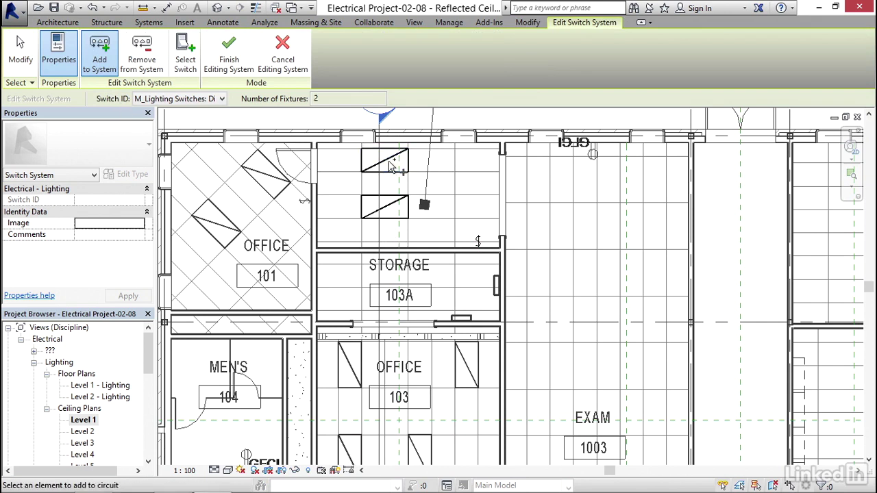
{"action": "left_click", "coordinate": [229, 54]}
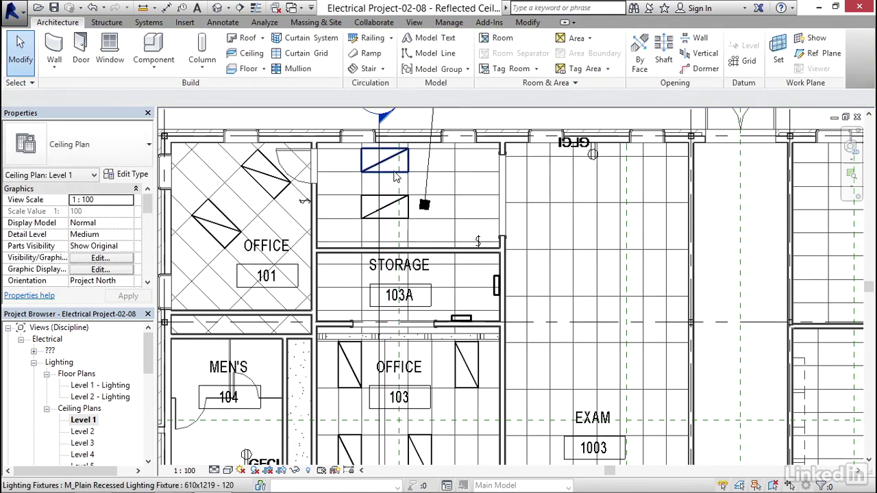
Copy the Office 103 door light switch and place the duplicate right beside the original.
{"action": "key", "text": "Tab"}
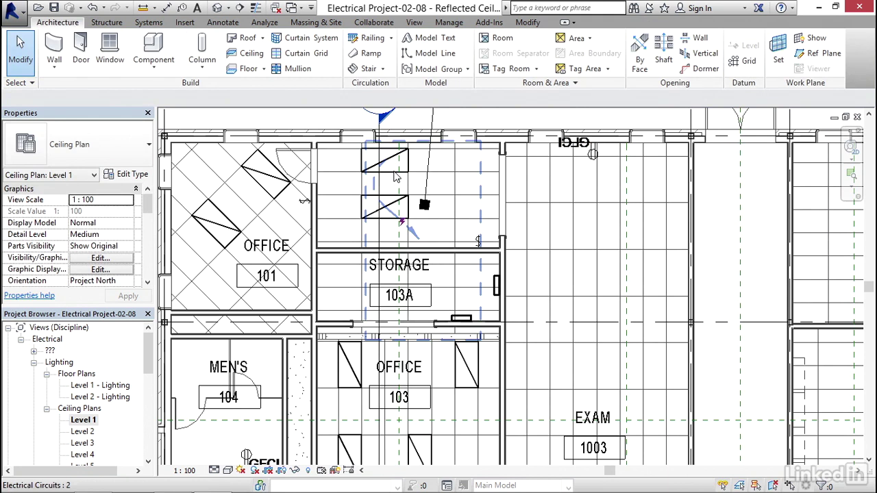
{"action": "middle_click_drag", "start_coordinate": [521, 192], "coordinate": [514, 123]}
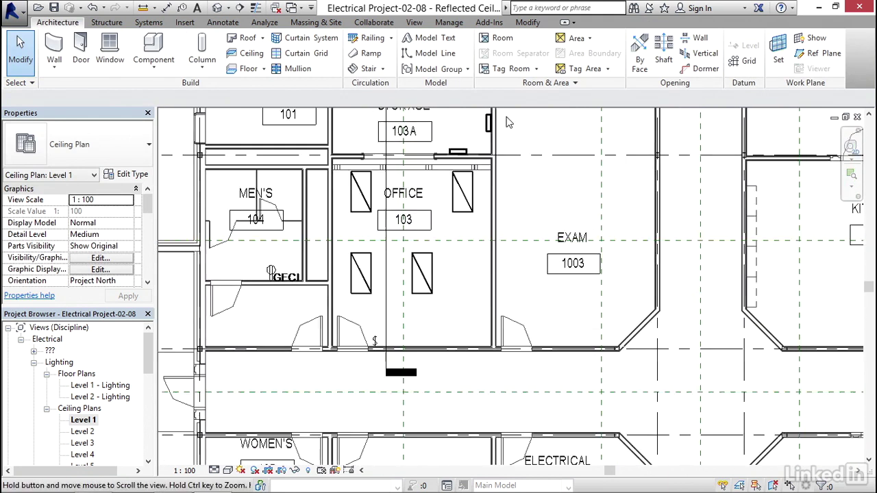
{"action": "scroll", "coordinate": [347, 405], "scroll_direction": "up", "scroll_amount": 3}
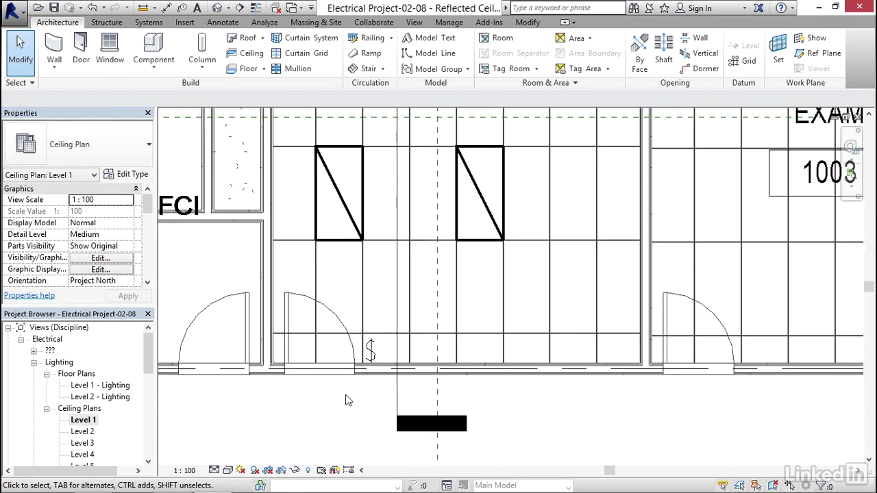
{"action": "scroll", "coordinate": [348, 400], "scroll_direction": "up", "scroll_amount": 2}
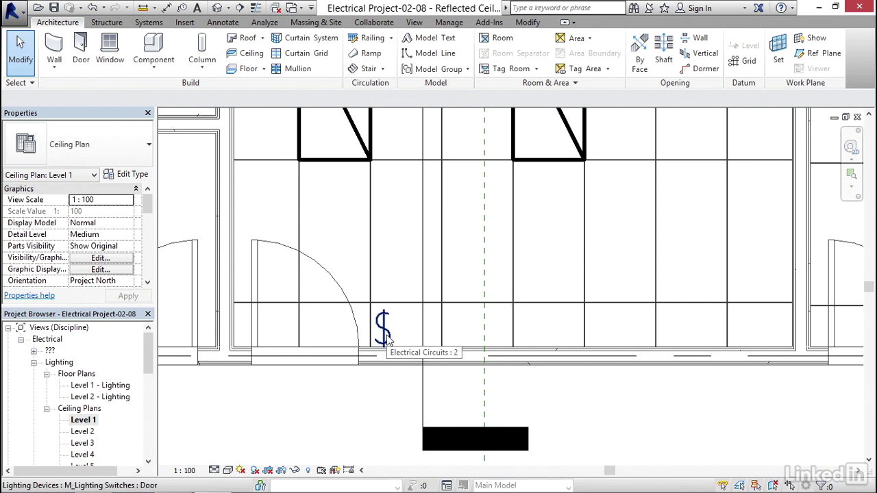
{"action": "mouse_move", "coordinate": [382, 372]}
{"action": "middle_mouse_down"}
{"action": "mouse_move", "coordinate": [372, 397]}
{"action": "mouse_move", "coordinate": [367, 372]}
{"action": "middle_mouse_up"}
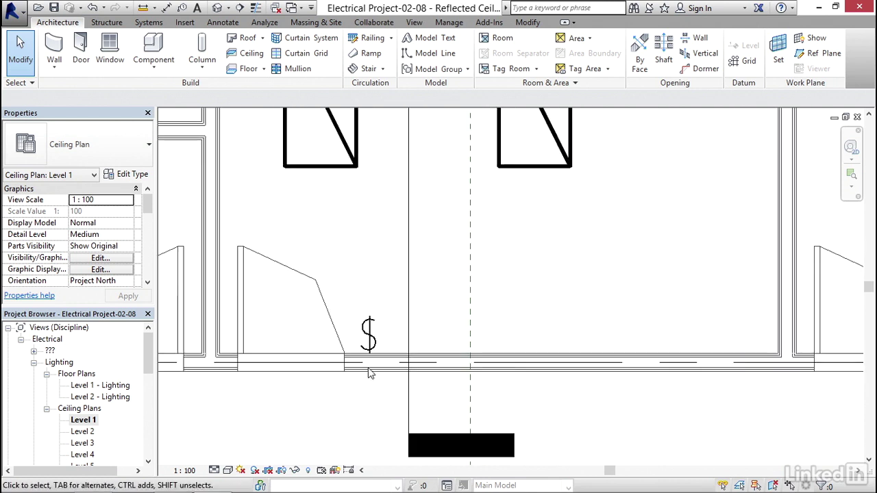
{"action": "left_click", "coordinate": [370, 332]}
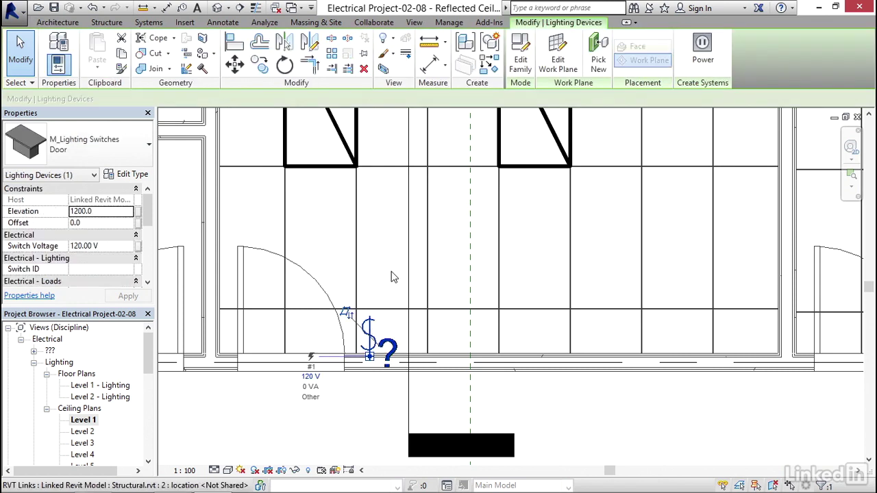
{"action": "left_click", "coordinate": [261, 69]}
{"action": "scroll", "coordinate": [370, 343], "scroll_direction": "up", "scroll_amount": 4}
{"action": "left_click", "coordinate": [336, 295]}
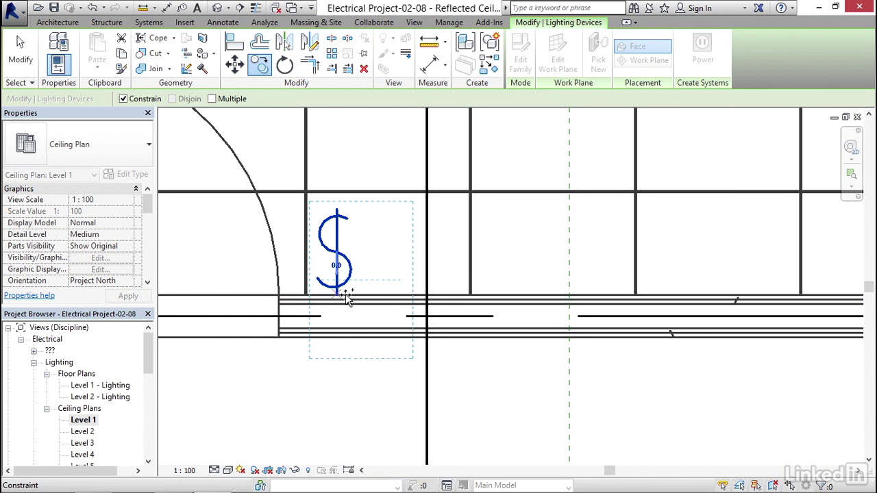
{"action": "left_click", "coordinate": [370, 295]}
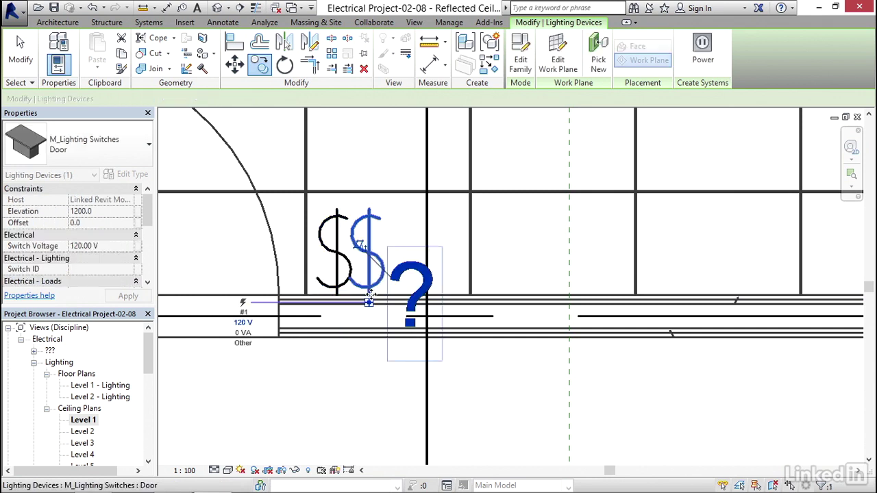
{"action": "key", "text": "Escape"}
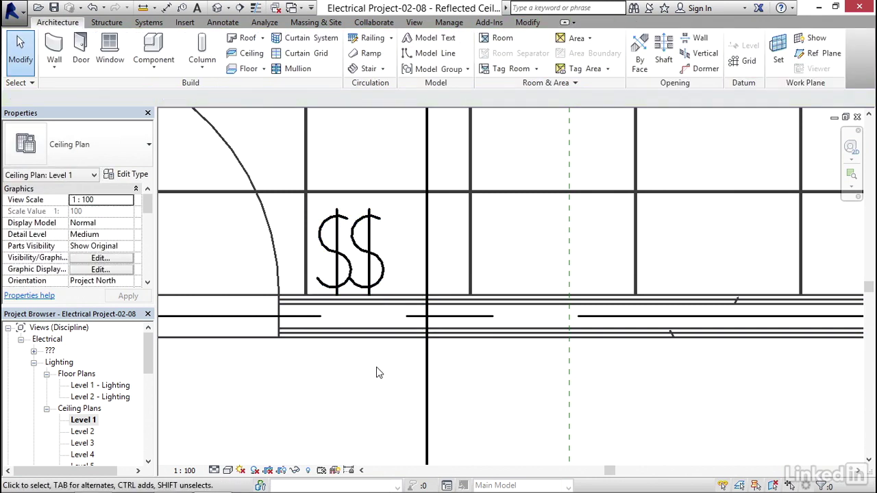
{"action": "scroll", "coordinate": [377, 373], "scroll_direction": "down", "scroll_amount": 5}
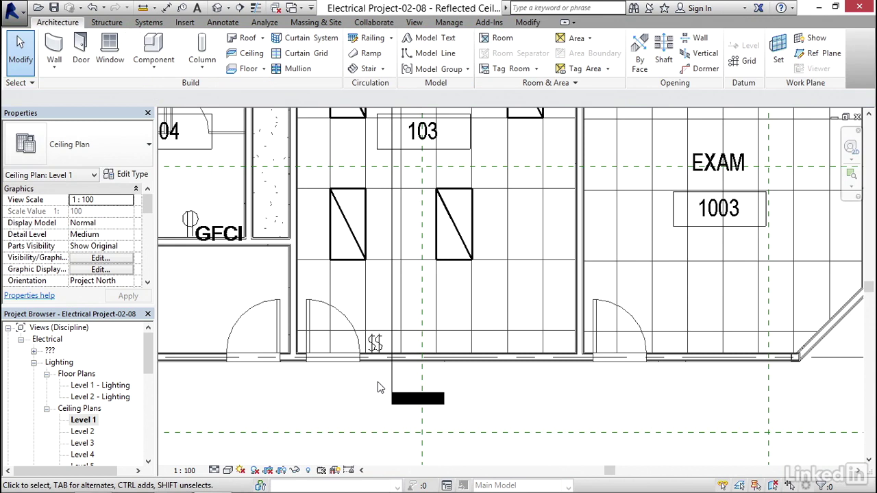
{"action": "scroll", "coordinate": [363, 343], "scroll_direction": "down", "scroll_amount": 2}
Create a switch system from a lower Office 103 fixture on the door switch, adding the lower-left fixture.
{"action": "left_click", "coordinate": [354, 246]}
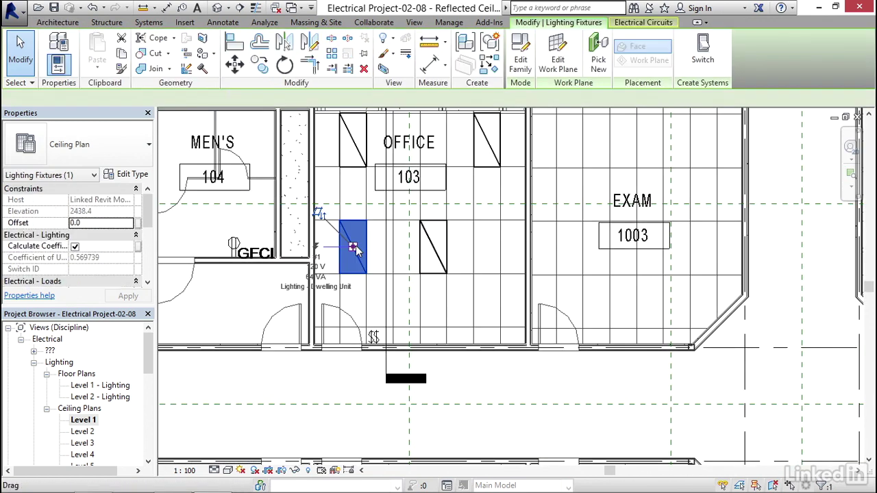
{"action": "left_click", "coordinate": [703, 61]}
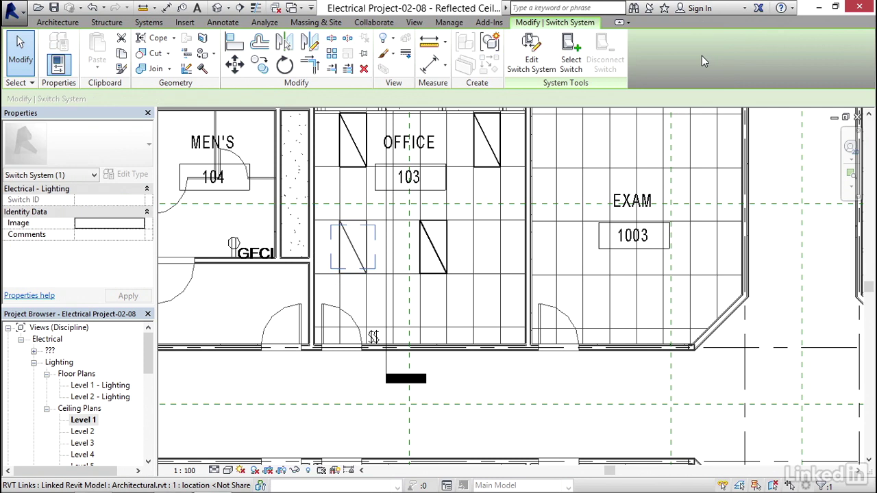
{"action": "left_click", "coordinate": [571, 55]}
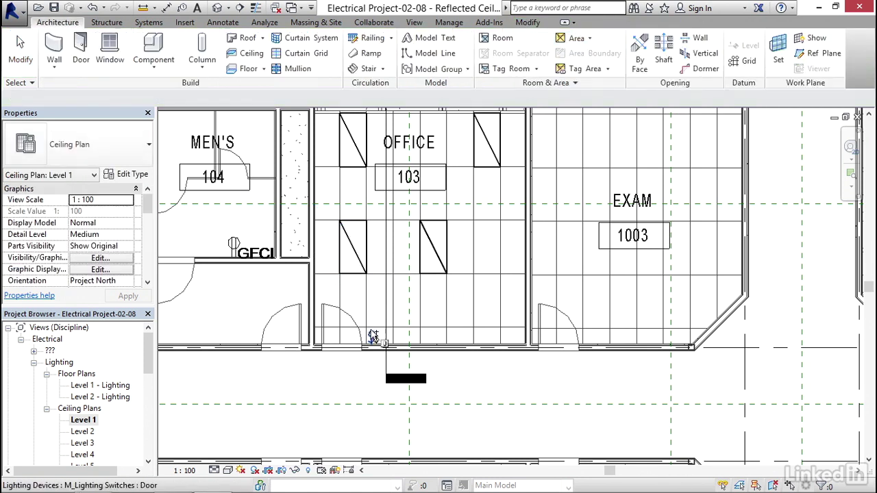
{"action": "left_click", "coordinate": [373, 335]}
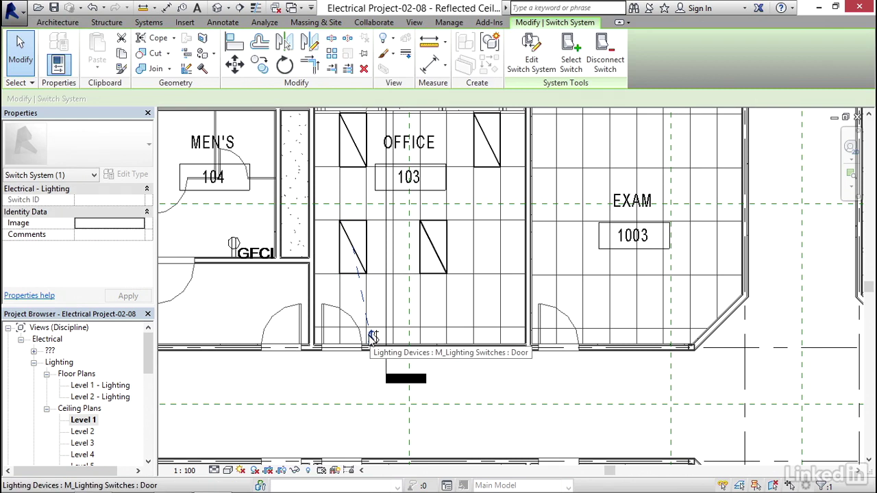
{"action": "left_click", "coordinate": [528, 54]}
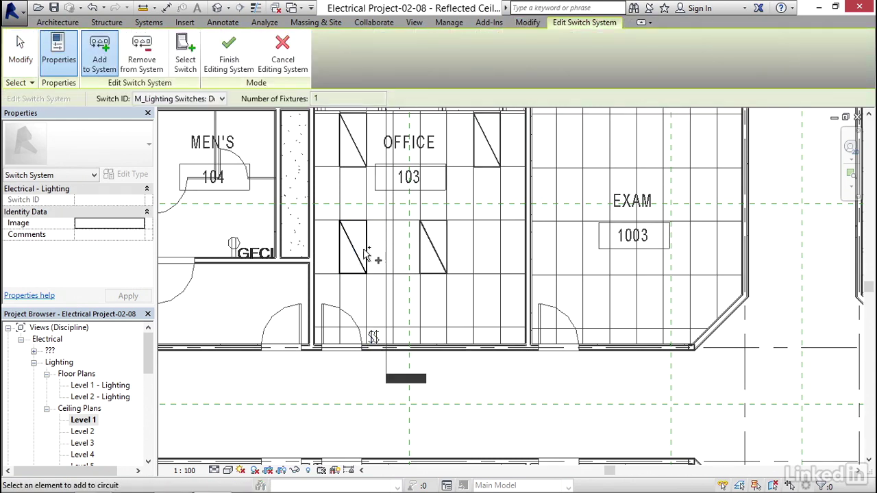
{"action": "left_click", "coordinate": [436, 258]}
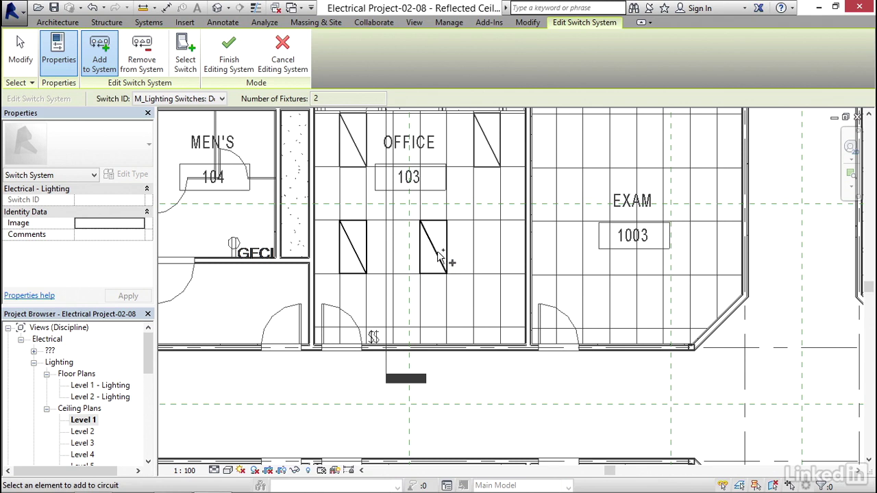
{"action": "left_click", "coordinate": [229, 62]}
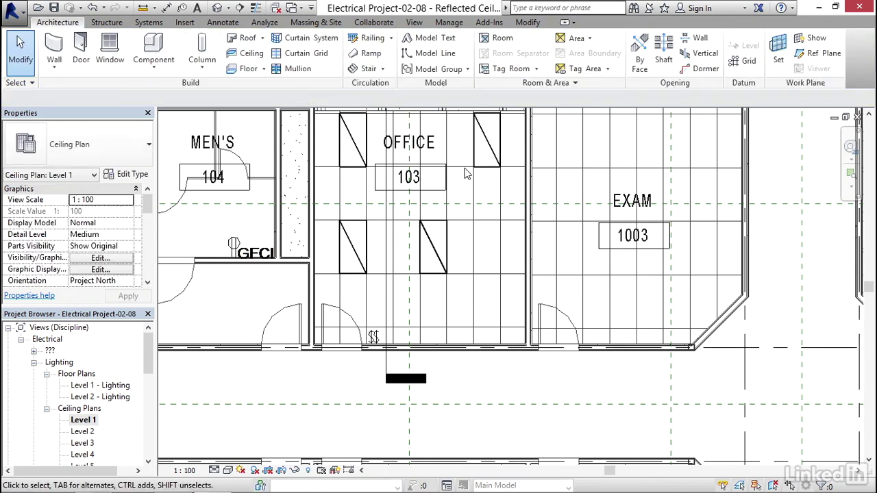
Create a second switch system on the door switch with Office 103's upper-left and upper-right fixtures.
{"action": "left_click", "coordinate": [354, 257]}
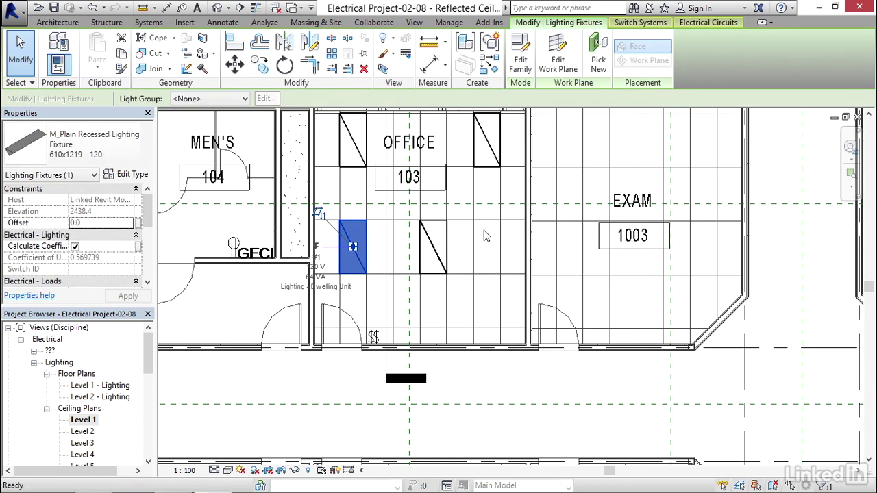
{"action": "left_click", "coordinate": [429, 234]}
{"action": "left_click", "coordinate": [352, 141]}
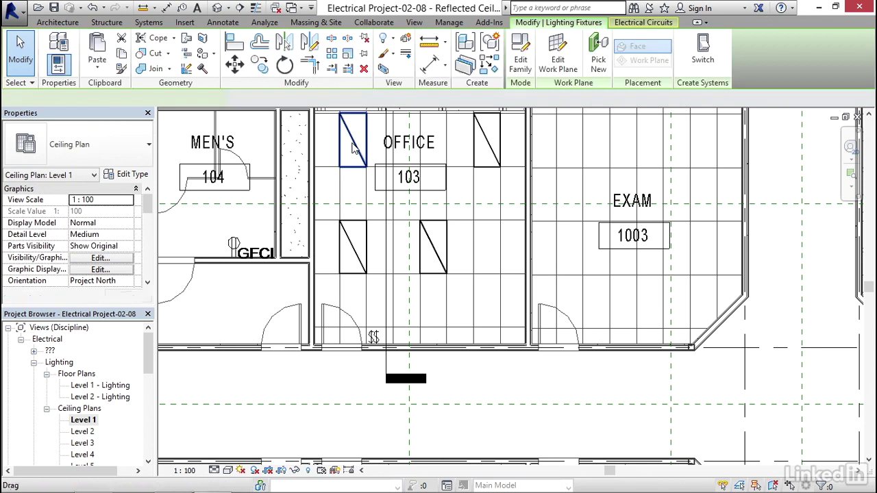
{"action": "left_click", "coordinate": [702, 52]}
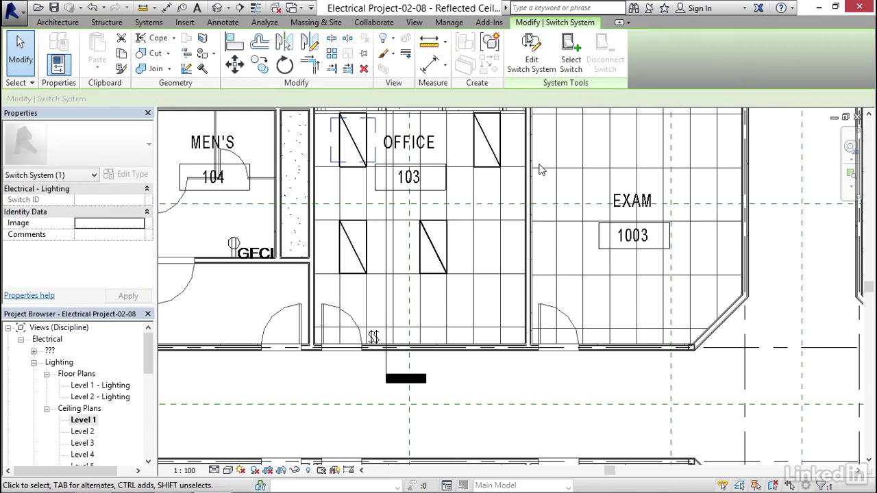
{"action": "left_click", "coordinate": [570, 53]}
{"action": "left_click", "coordinate": [377, 337]}
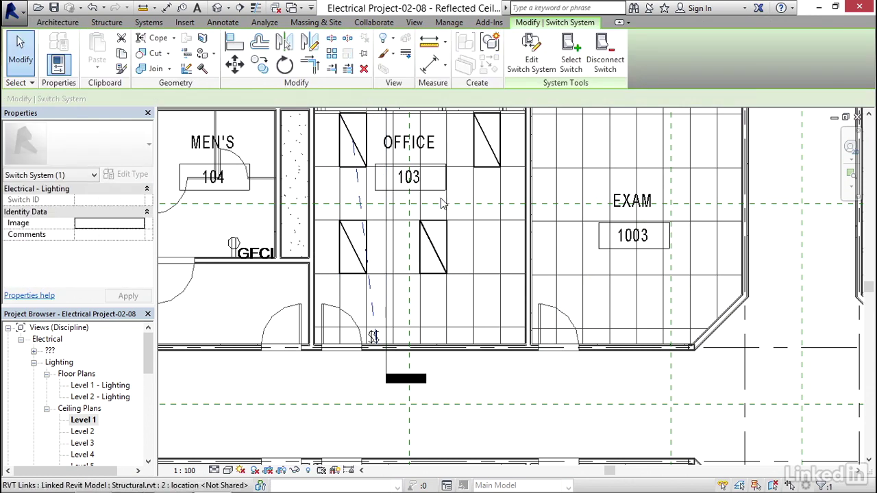
{"action": "left_click", "coordinate": [524, 66]}
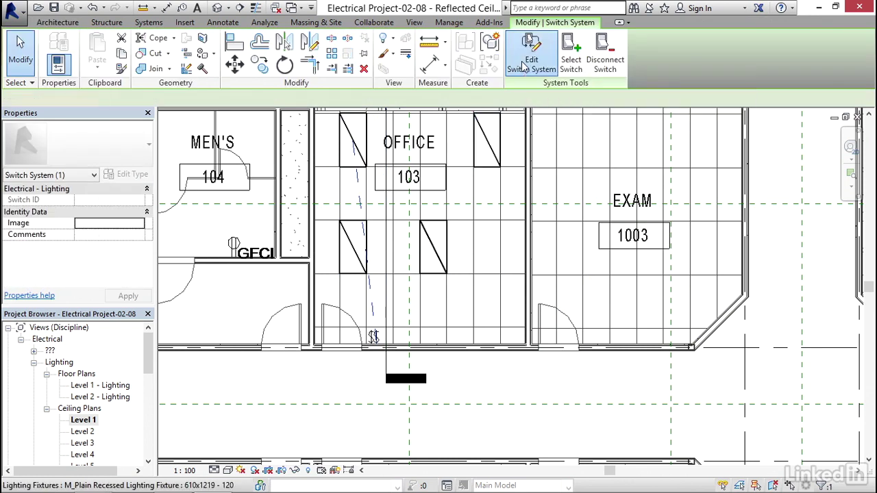
{"action": "middle_click_drag", "start_coordinate": [513, 117], "coordinate": [508, 168]}
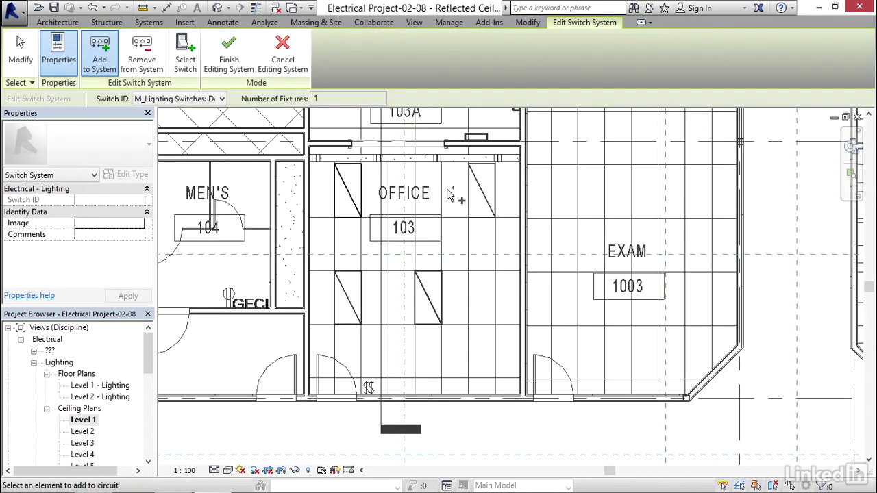
{"action": "left_click", "coordinate": [481, 194]}
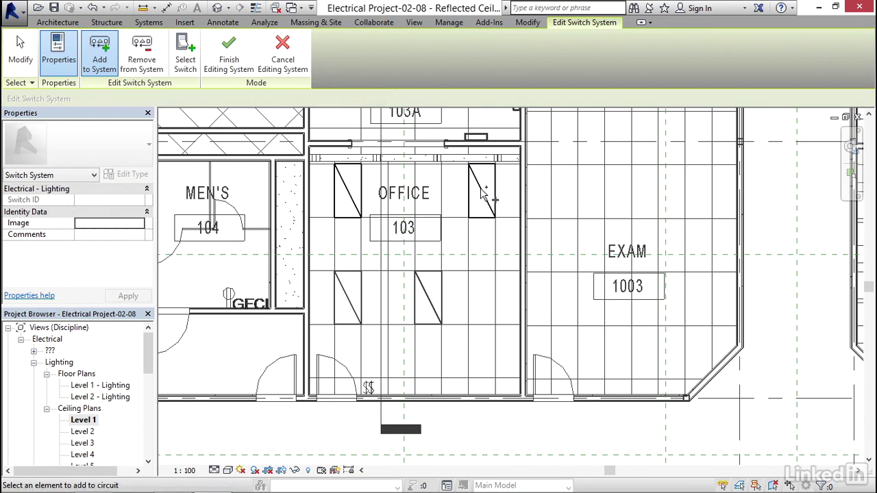
{"action": "left_click", "coordinate": [232, 55]}
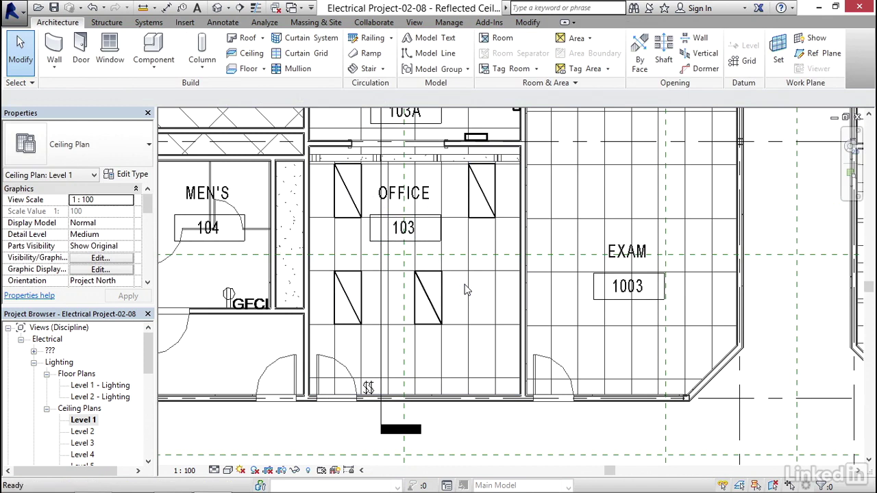
{"action": "left_click", "coordinate": [350, 307]}
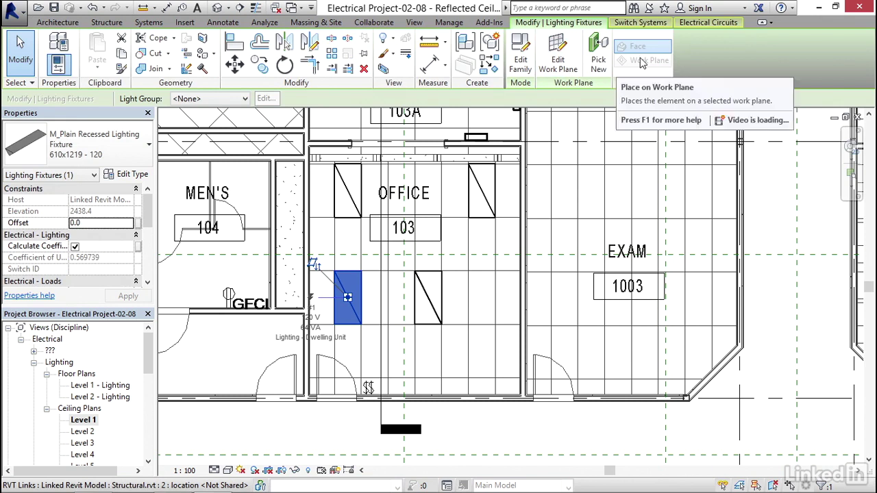
{"action": "left_click", "coordinate": [640, 23]}
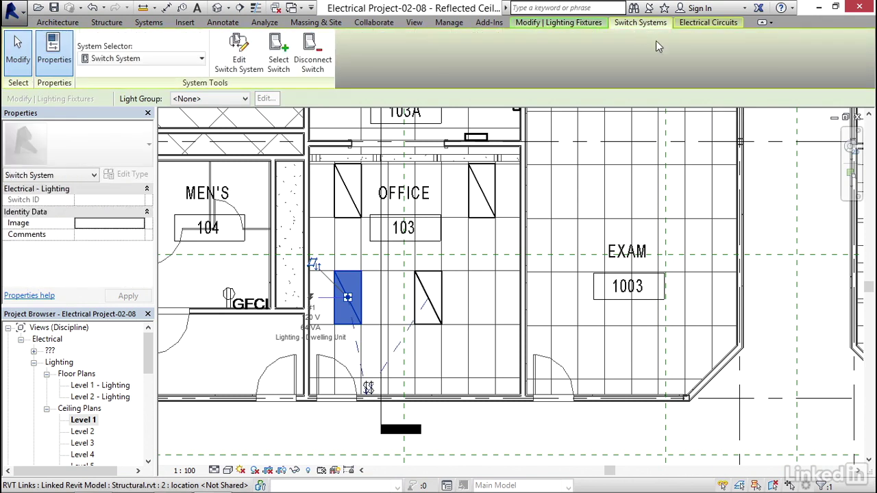
{"action": "left_click", "coordinate": [692, 25]}
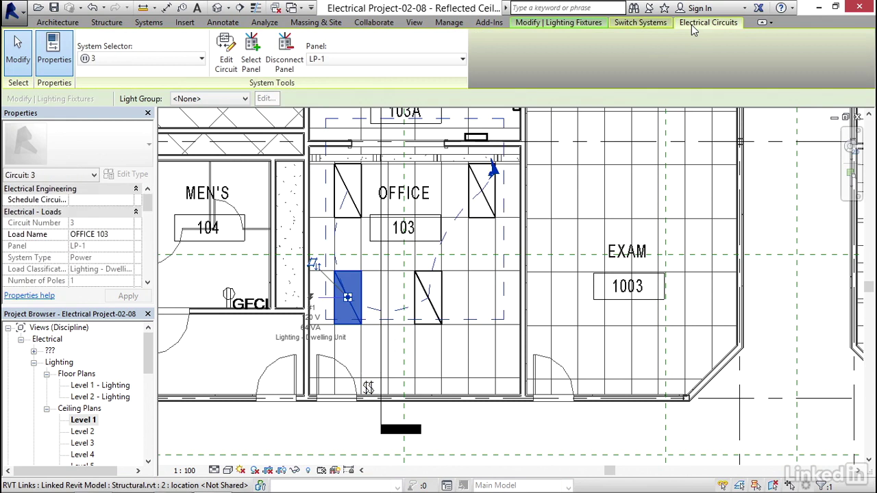
{"action": "middle_click_drag", "start_coordinate": [469, 285], "coordinate": [378, 206]}
{"action": "left_click", "coordinate": [427, 275]}
{"action": "scroll", "coordinate": [427, 274], "scroll_direction": "down", "scroll_amount": 5}
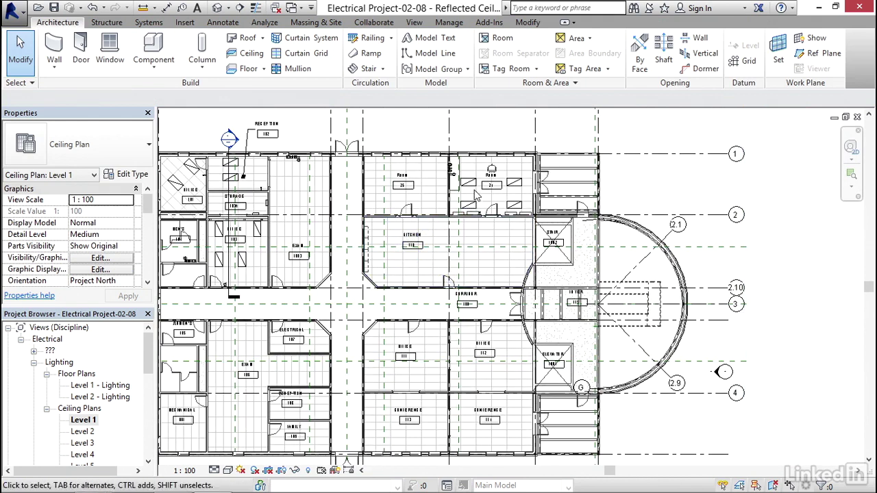
Create a switch system from the upper-left Room 24 fixture on the room's door switch, adding another fixture.
{"action": "scroll", "coordinate": [478, 184], "scroll_direction": "up", "scroll_amount": 4}
{"action": "scroll", "coordinate": [478, 183], "scroll_direction": "up", "scroll_amount": 4}
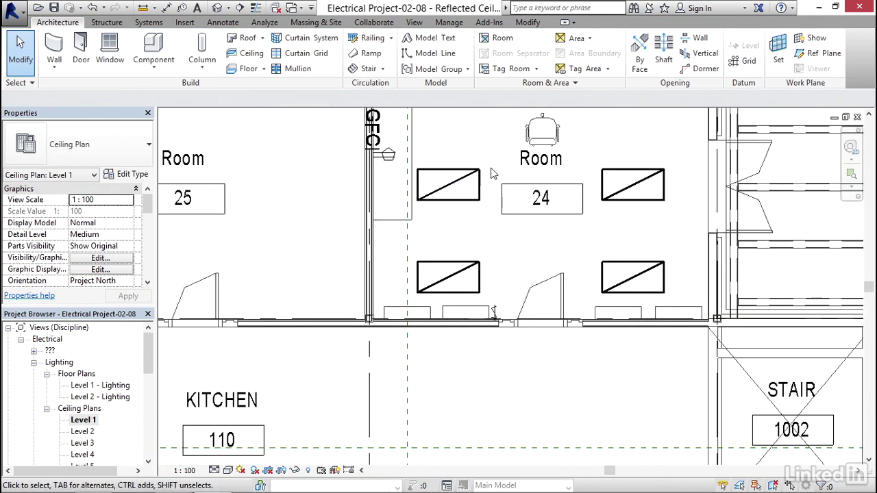
{"action": "left_click", "coordinate": [455, 188]}
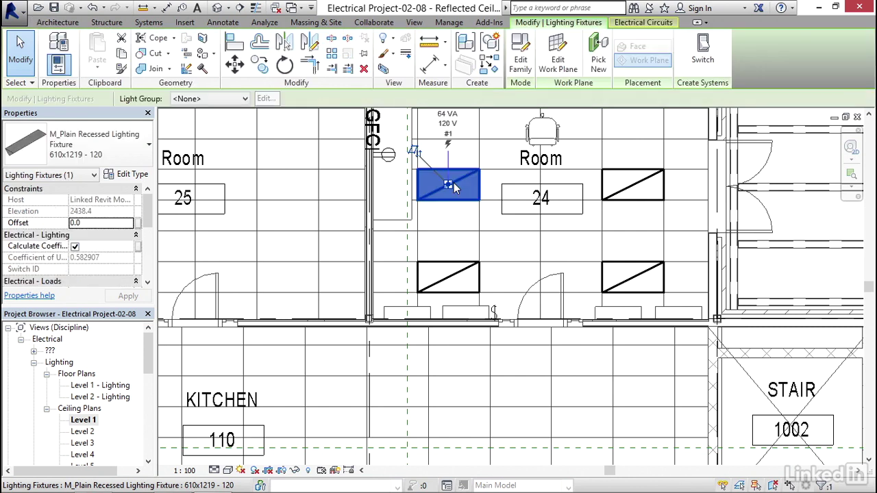
{"action": "left_click", "coordinate": [700, 54]}
{"action": "left_click", "coordinate": [570, 59]}
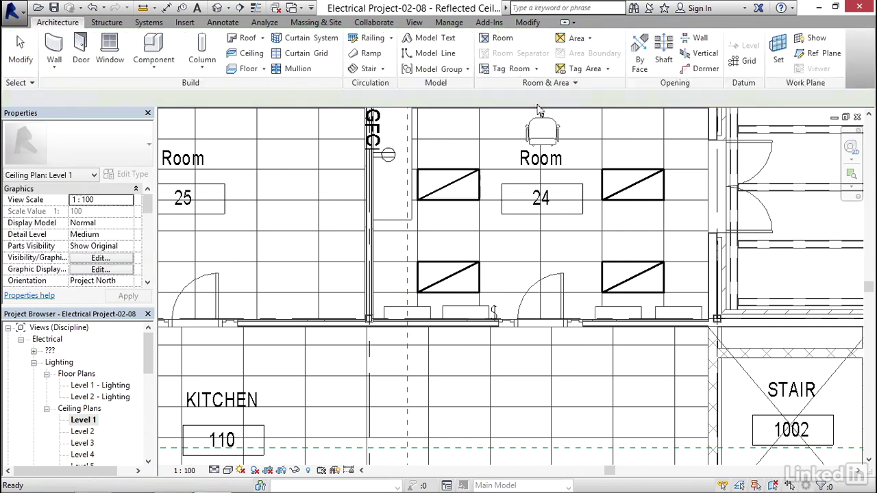
{"action": "left_click", "coordinate": [497, 314]}
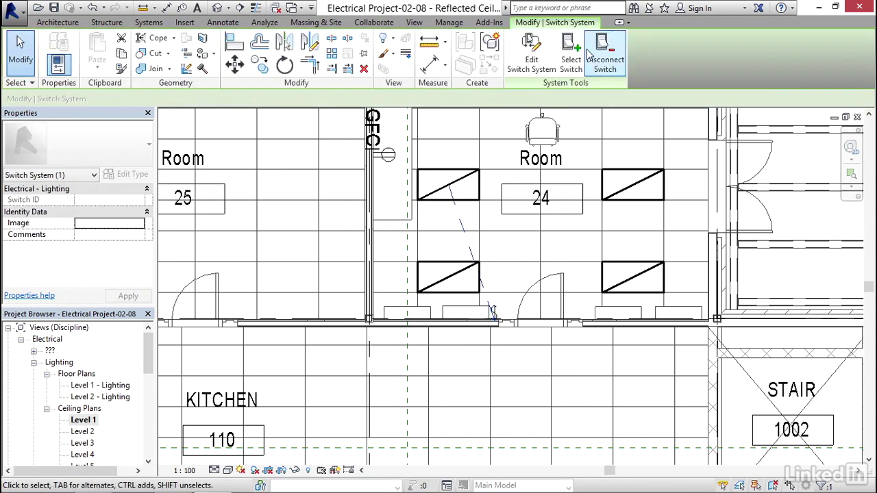
{"action": "left_click", "coordinate": [536, 54]}
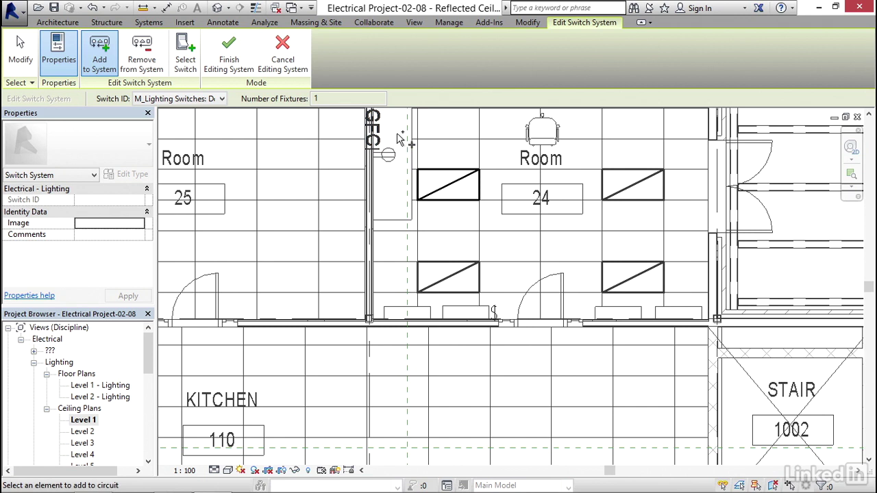
{"action": "left_click", "coordinate": [641, 280]}
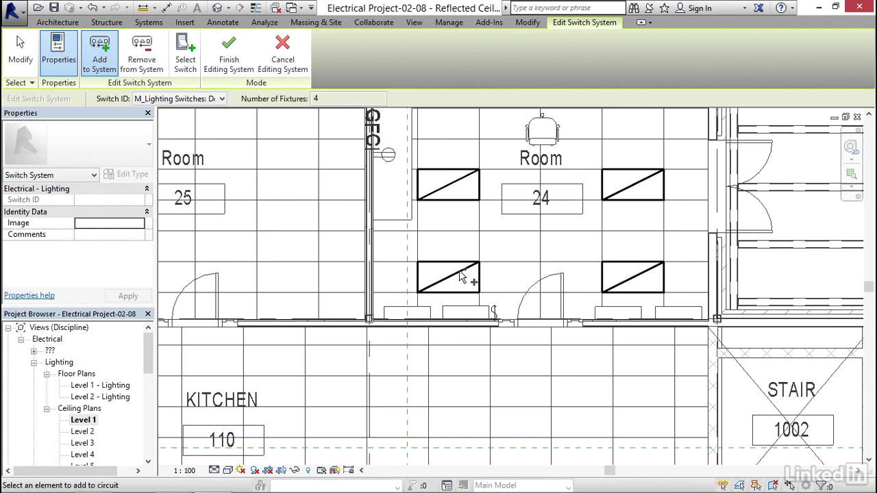
{"action": "left_click", "coordinate": [229, 55]}
{"action": "middle_click_drag", "start_coordinate": [530, 245], "coordinate": [545, 190]}
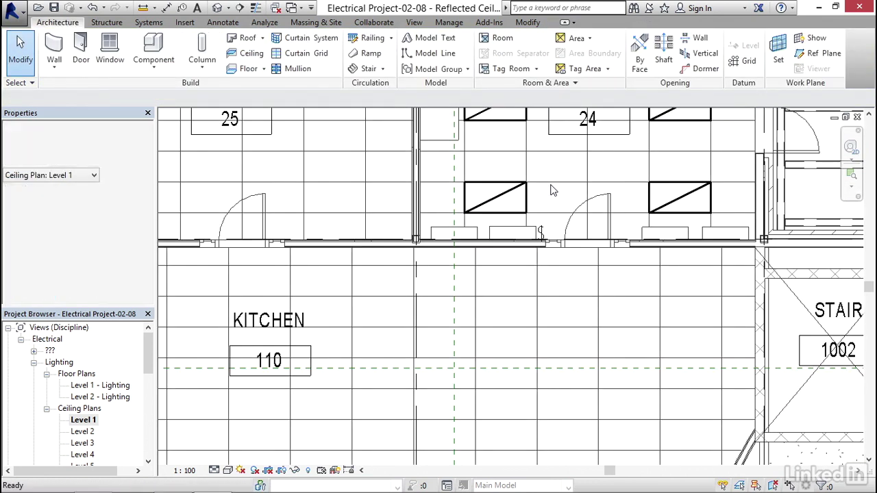
{"action": "scroll", "coordinate": [544, 191], "scroll_direction": "up", "scroll_amount": 2}
{"action": "key", "text": "Tab"}
{"action": "left_click", "coordinate": [540, 243]}
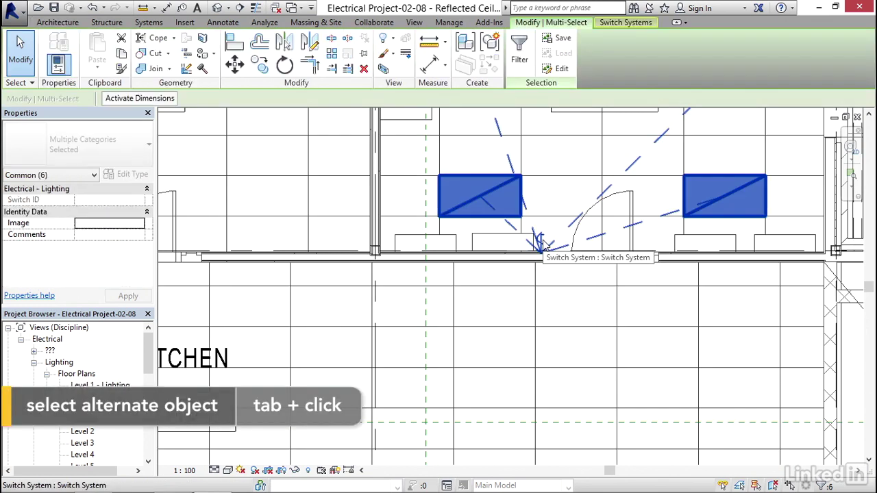
{"action": "scroll", "coordinate": [545, 235], "scroll_direction": "down", "scroll_amount": 3}
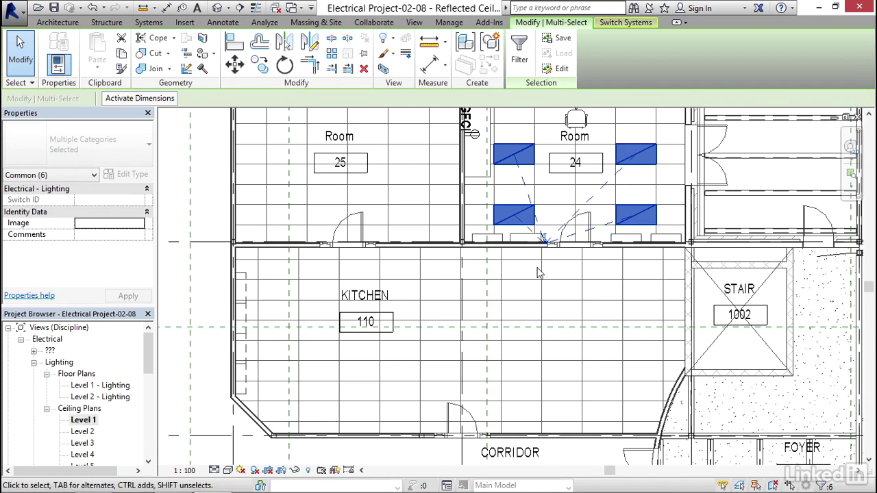
{"action": "key", "text": "Escape"}
{"action": "scroll", "coordinate": [524, 260], "scroll_direction": "down", "scroll_amount": 2}
{"action": "middle_click_drag", "start_coordinate": [524, 260], "coordinate": [822, 195]}
{"action": "middle_click_drag", "start_coordinate": [438, 192], "coordinate": [380, 190]}
{"action": "scroll", "coordinate": [380, 190], "scroll_direction": "up", "scroll_amount": 2}
{"action": "middle_click_drag", "start_coordinate": [525, 268], "coordinate": [528, 185]}
{"action": "scroll", "coordinate": [419, 299], "scroll_direction": "up", "scroll_amount": 3}
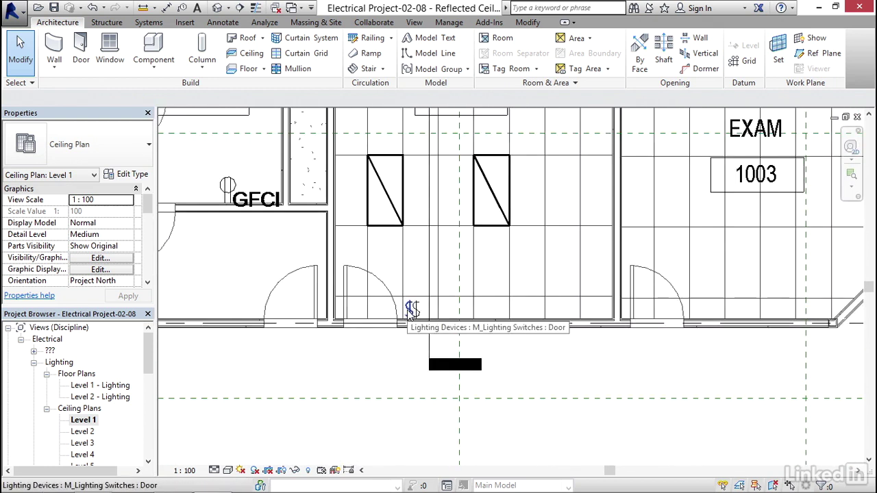
Select the switch system linking Office 103's lower fixtures to its door switch, then zoom out.
{"action": "key", "text": "Tab"}
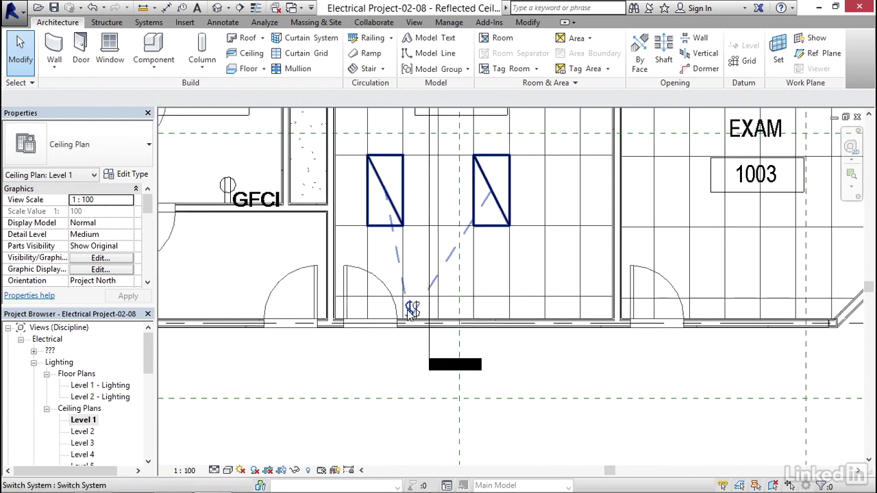
{"action": "left_click", "coordinate": [411, 309]}
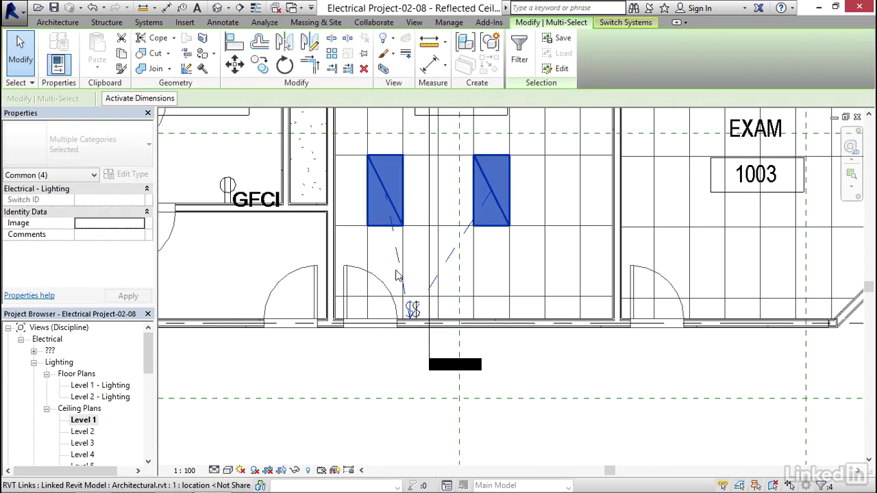
{"action": "middle_click_drag", "start_coordinate": [466, 182], "coordinate": [465, 225]}
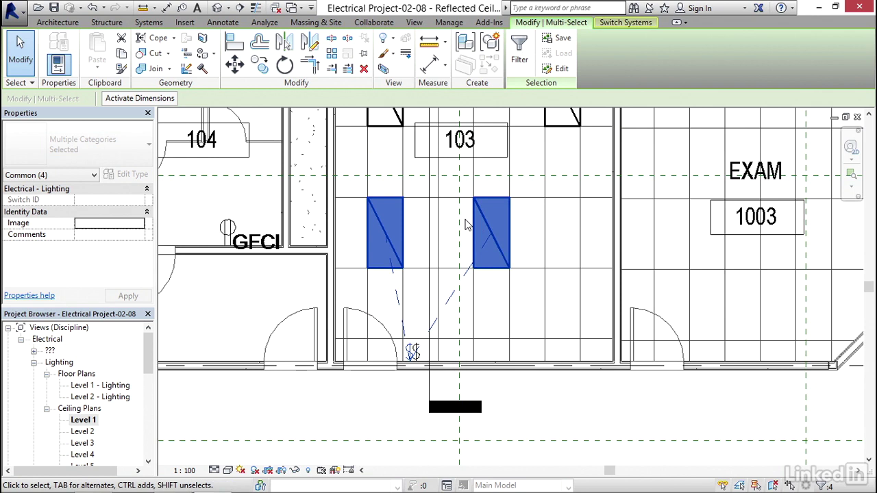
{"action": "scroll", "coordinate": [466, 225], "scroll_direction": "down", "scroll_amount": 5}
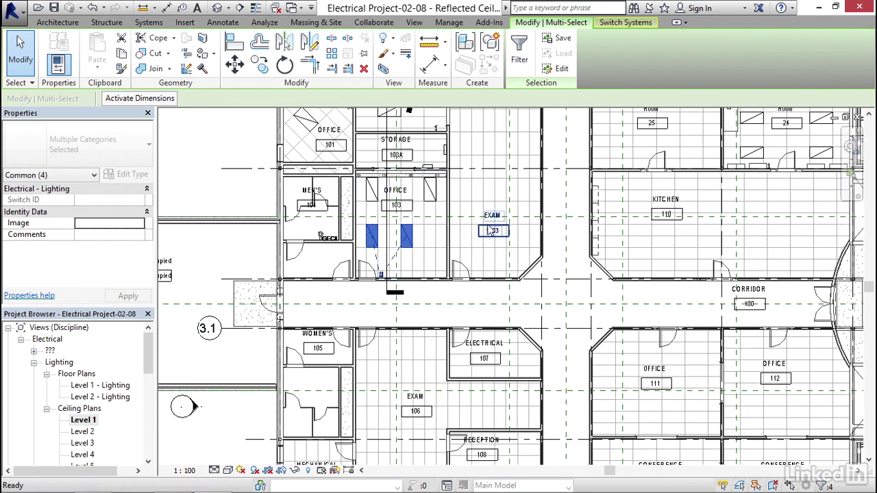